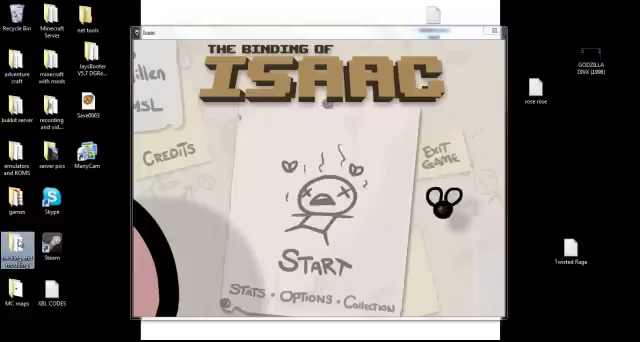
- Drag the Isaac .CT file from the hacking and modding folder to the desktop, then close the folder
double_click(18, 247)
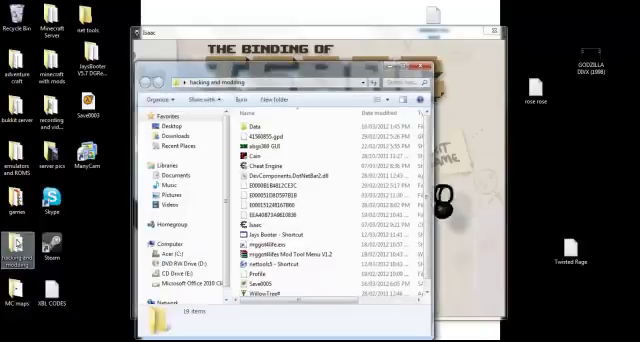
left_click_drag(248, 226, 328, 243)
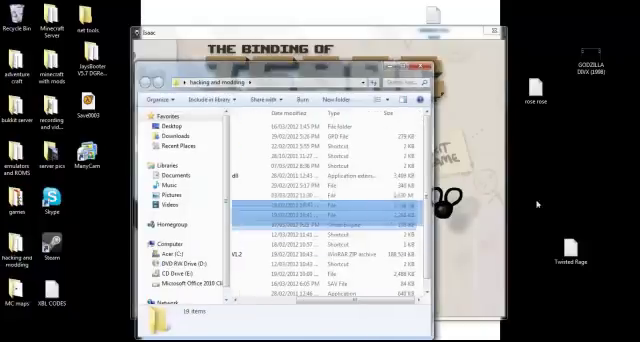
left_click(250, 226)
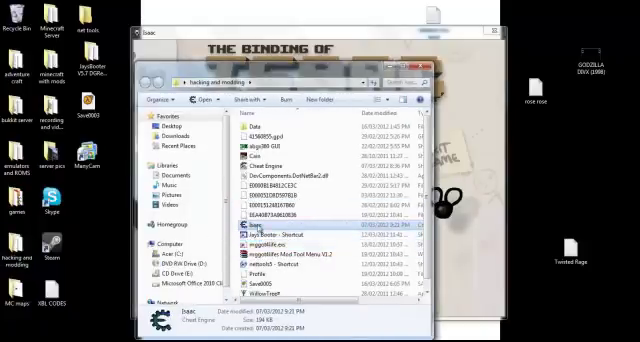
left_click_drag(250, 226, 546, 168)
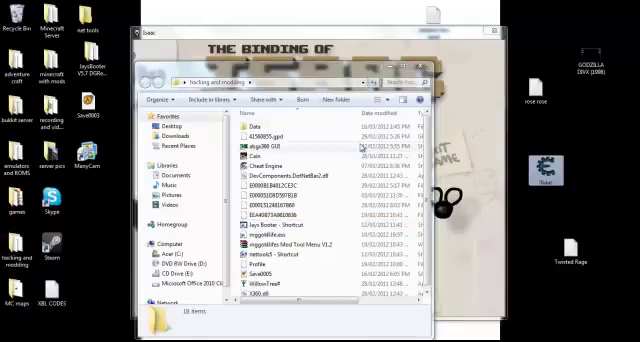
left_click(424, 68)
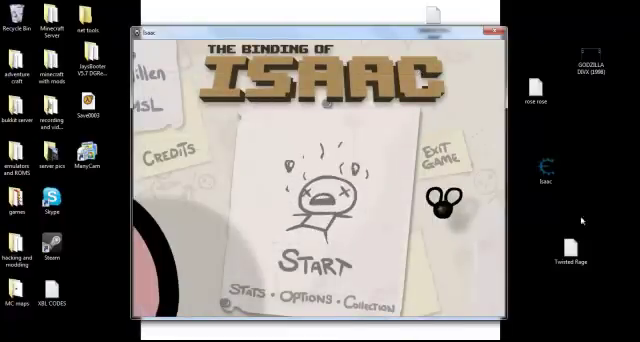
- Start a new run with Isaac chosen on the character screen and walk him around the first room
left_click(540, 170)
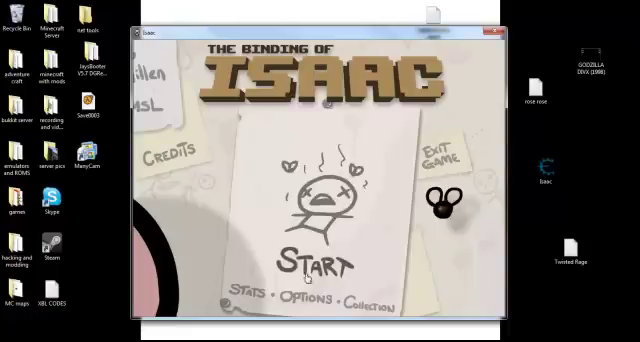
key("Return")
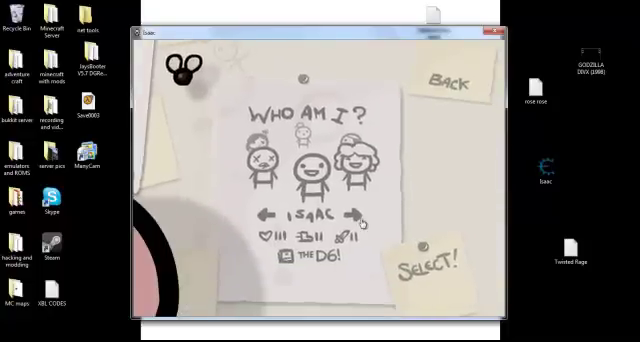
key("Right")
key("Right")
key("Right")
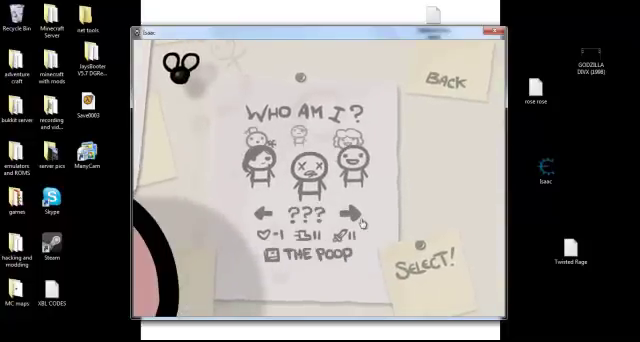
key("Right")
left_click(422, 272)
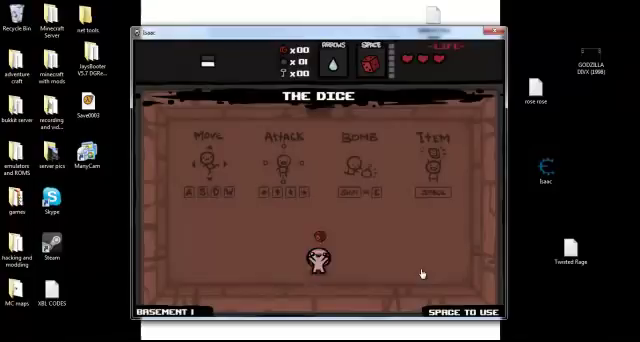
key("w")
key("a")
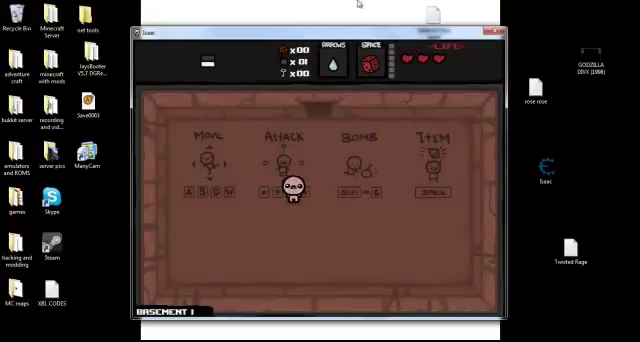
- Open Isaac.CT, attach to isaac.exe, and agree to keep, load and merge the table
left_click_drag(352, 38, 221, 10)
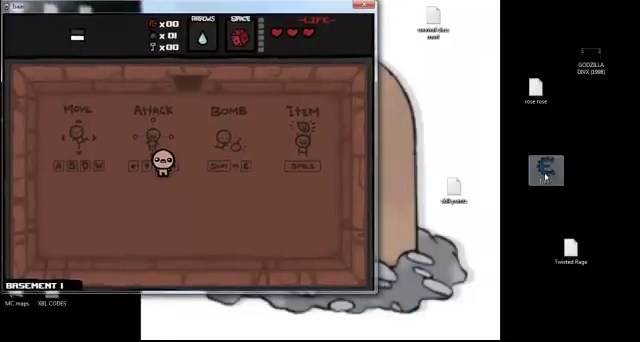
left_click(546, 168)
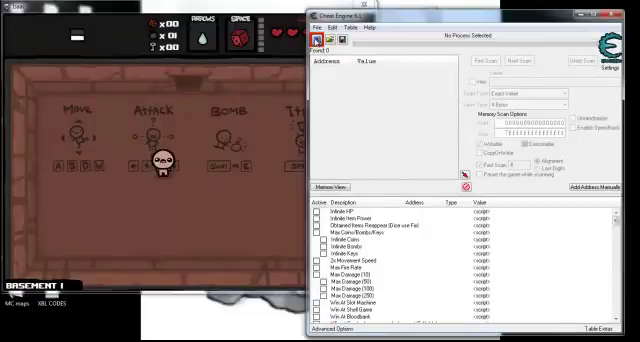
left_click(318, 40)
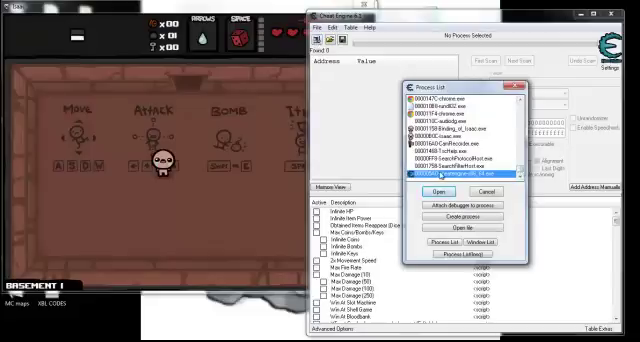
left_click(443, 136)
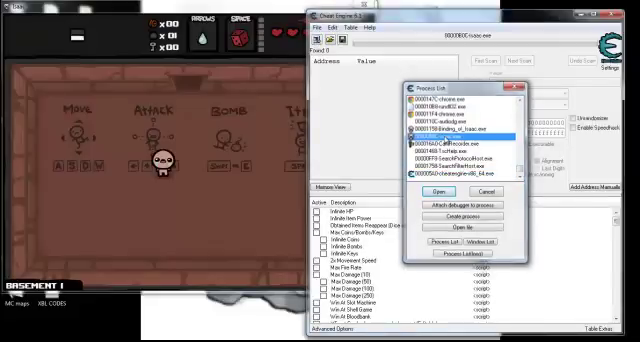
double_click(446, 137)
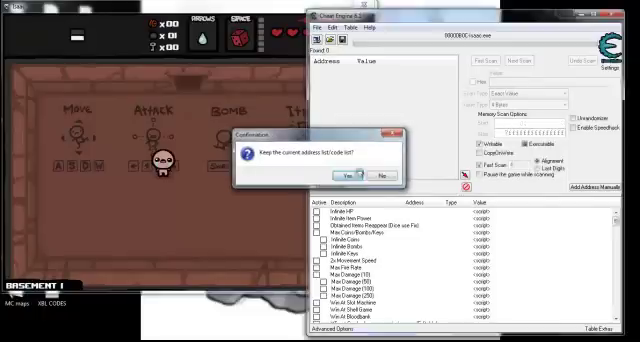
left_click(347, 175)
left_click(347, 175)
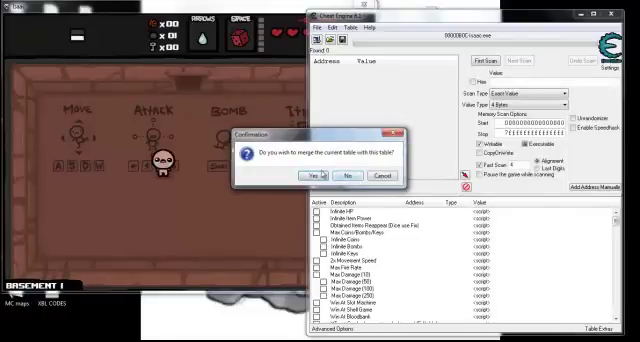
left_click(316, 176)
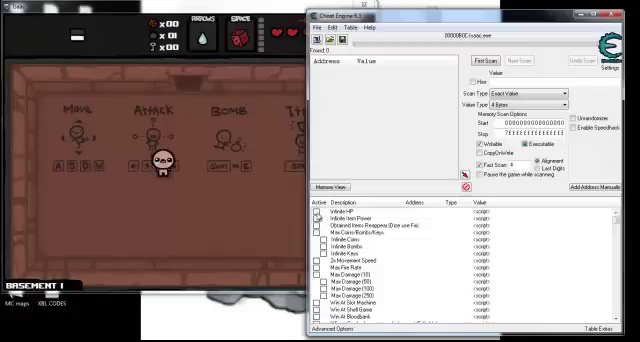
- Activate the Infinite HP, Infinite Item Power and Infinite Bombs cheats
left_click(320, 213)
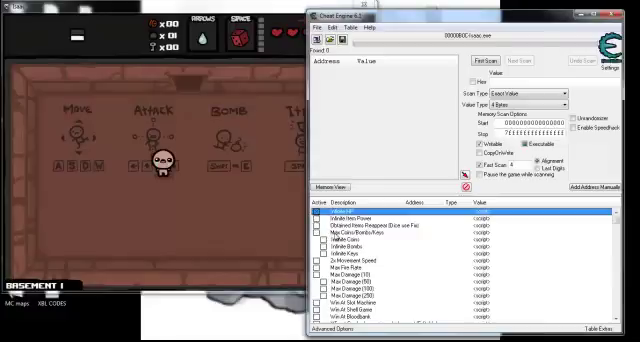
key("Down")
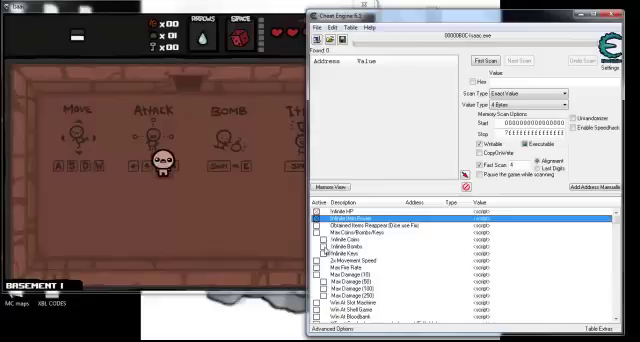
left_click(335, 247)
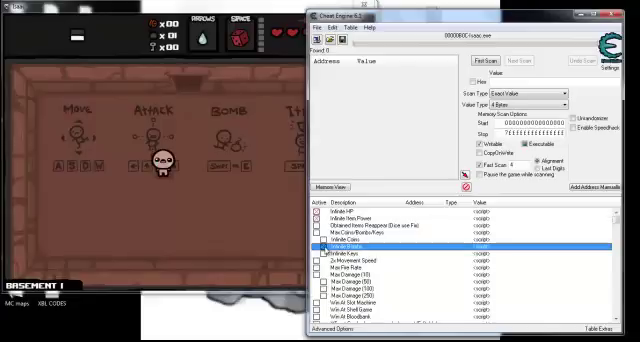
- Back in the game, drop several bombs in the starting room to test infinite bombs
left_click(207, 180)
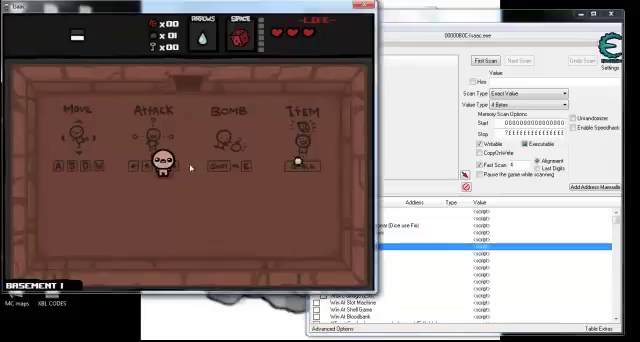
key("d")
key("e")
key("a")
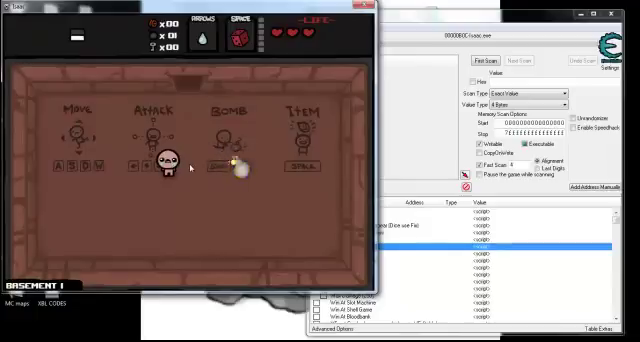
key("a")
key("d")
key("Left")
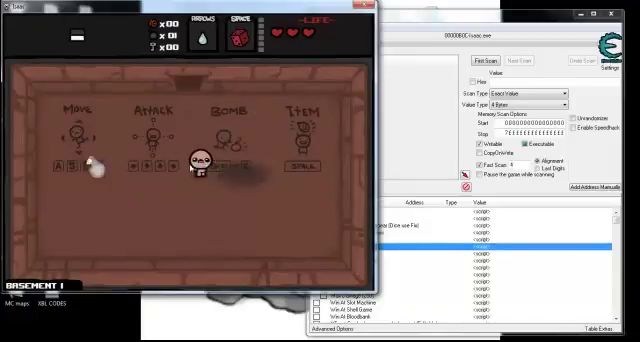
key("e")
key("d")
key("e")
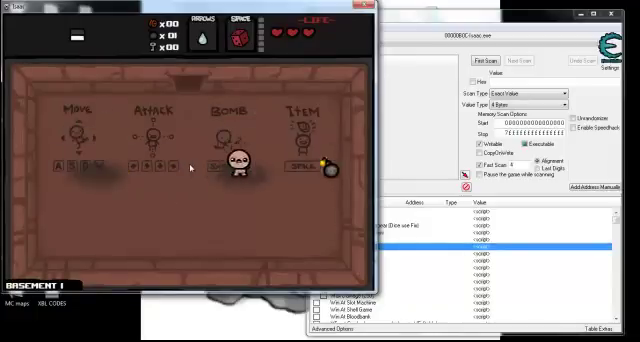
key("a")
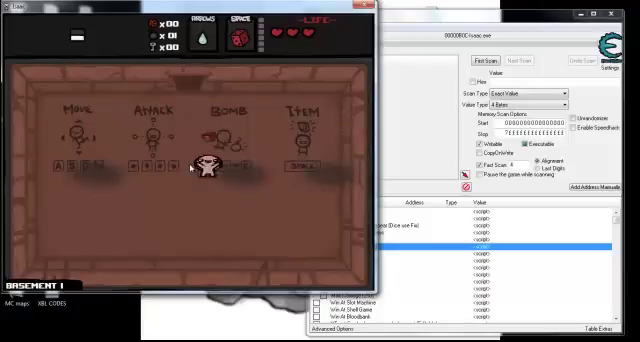
- Go through the top doors, dropping more bombs, into the next room
key("w")
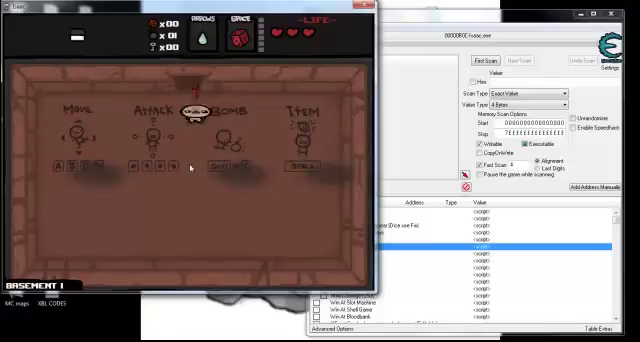
key("w")
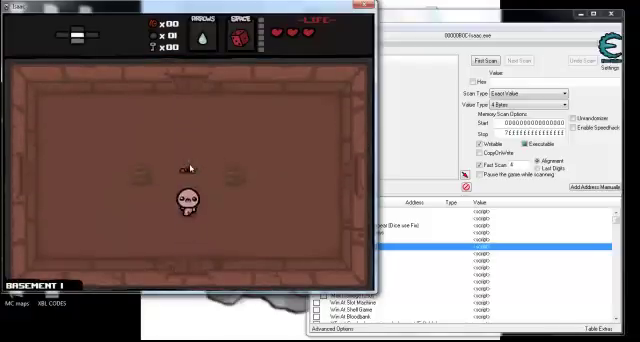
key("w")
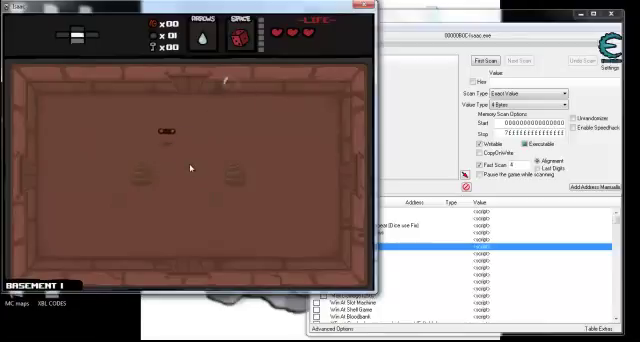
key("s")
key("e")
key("a")
key("e")
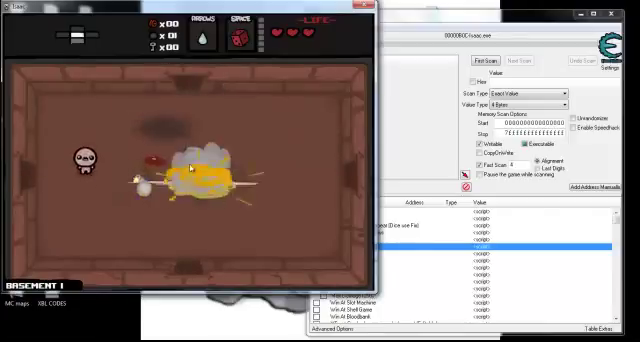
key("d")
key("w")
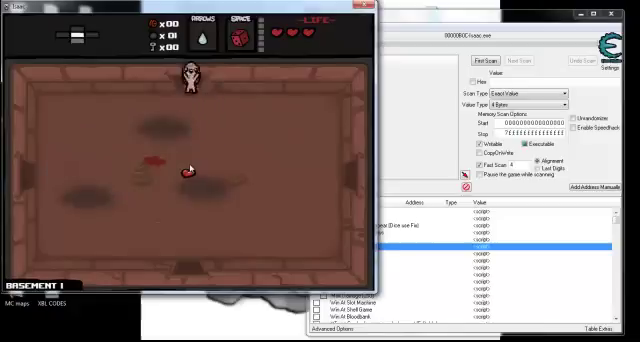
key("w")
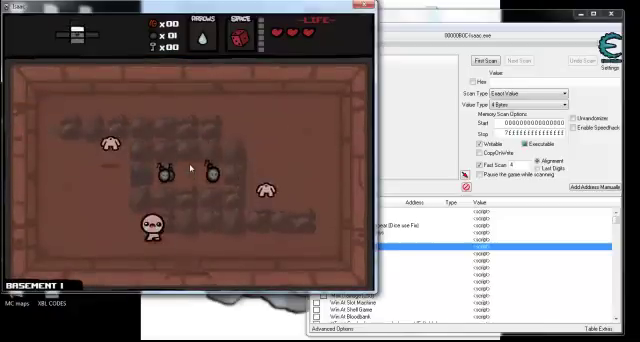
- Bomb the enemy at the top-left, then pause and resume the game
key("a")
key("w")
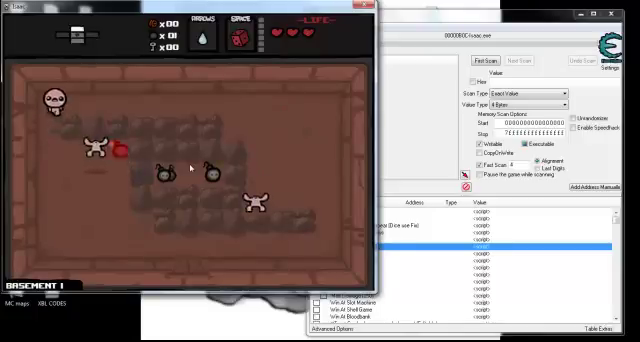
key("e")
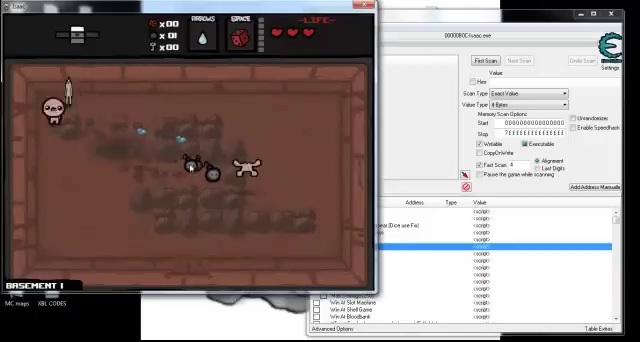
key("d")
key("s")
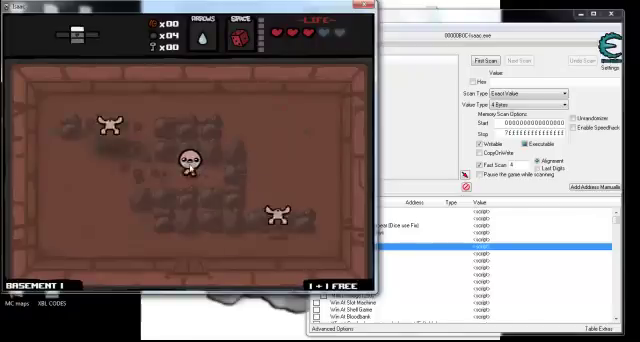
key("Escape")
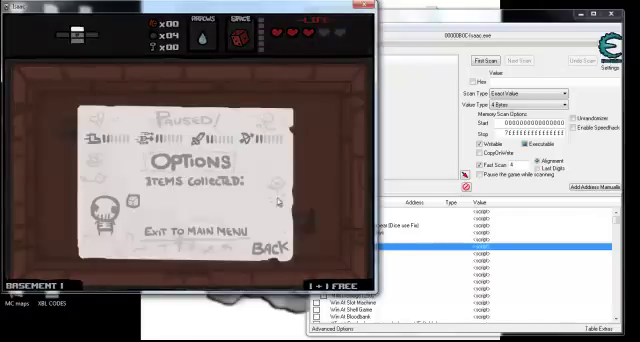
key("Escape")
key("a")
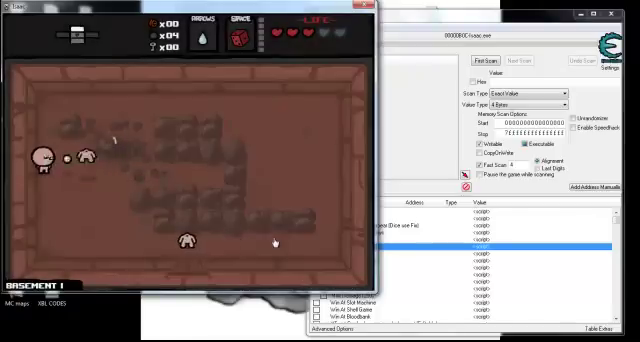
- Move around the room firing tears leftward until the enemies are cleared
key("s")
key("d")
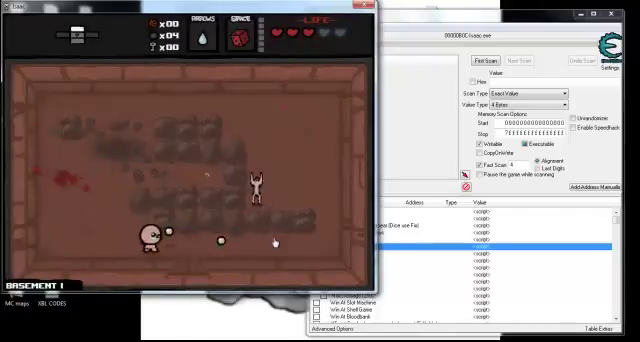
key("d")
key("w")
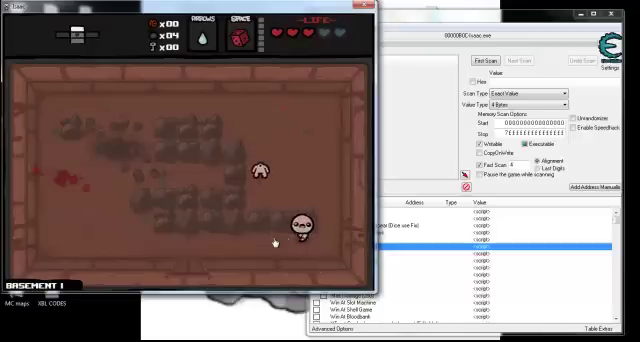
key("s")
key("Left")
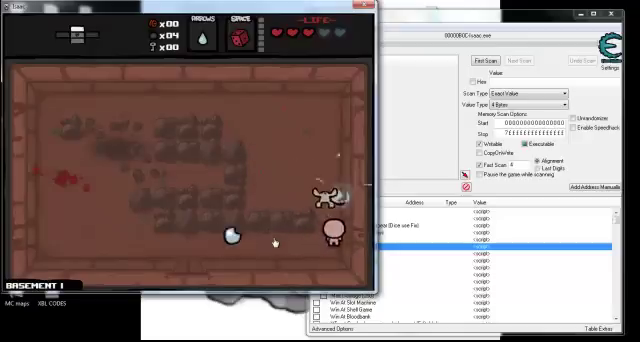
key("a")
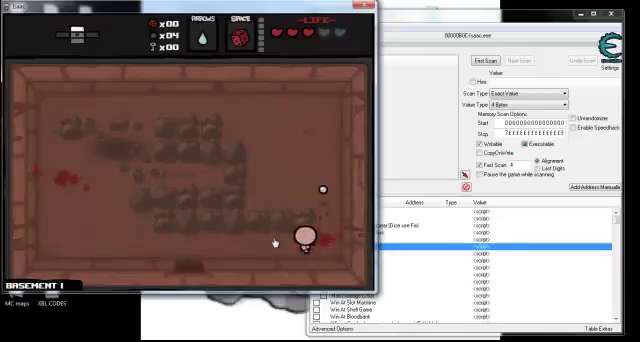
key("a")
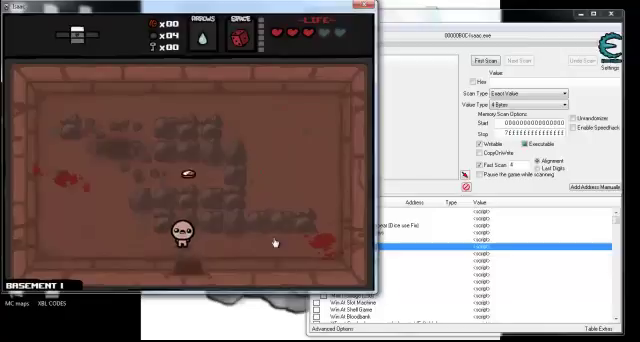
- Enable the 'Add Item When Entering Next Room' cheat, then return to the game
left_click(402, 25)
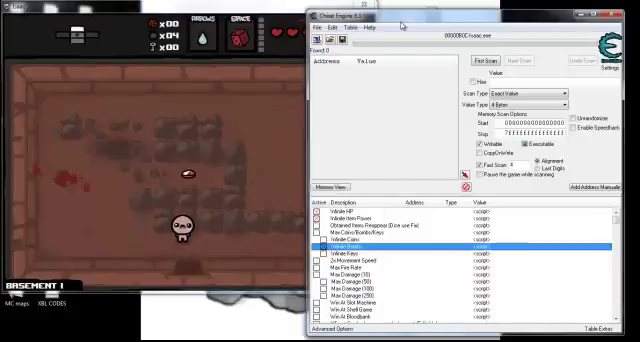
scroll(425, 302, "down", 1)
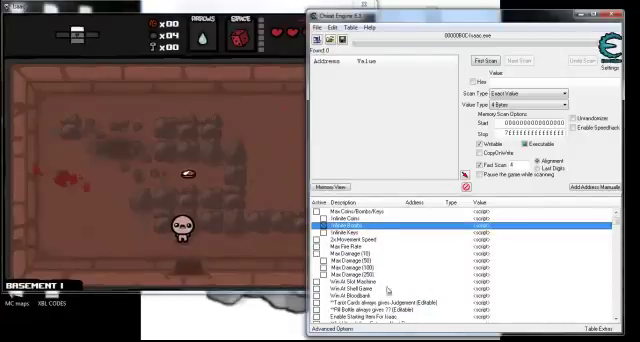
scroll(514, 259, "down", 1)
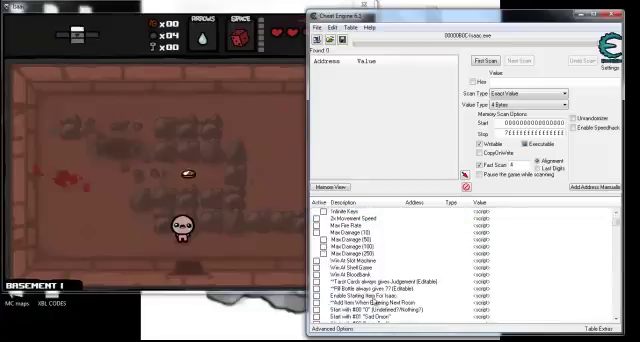
scroll(370, 302, "up", 2)
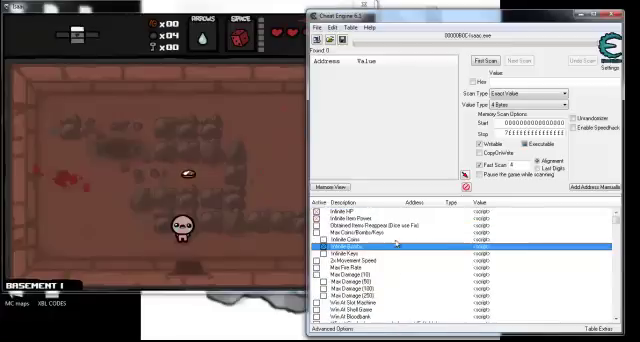
scroll(394, 250, "down", 2)
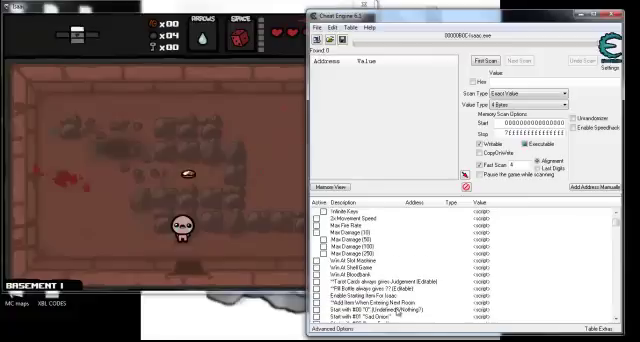
scroll(397, 311, "down", 1)
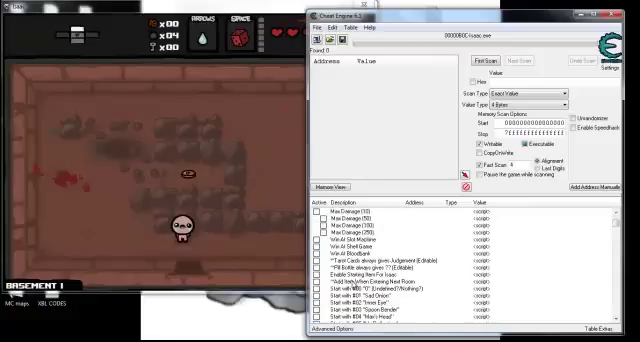
left_click(355, 282)
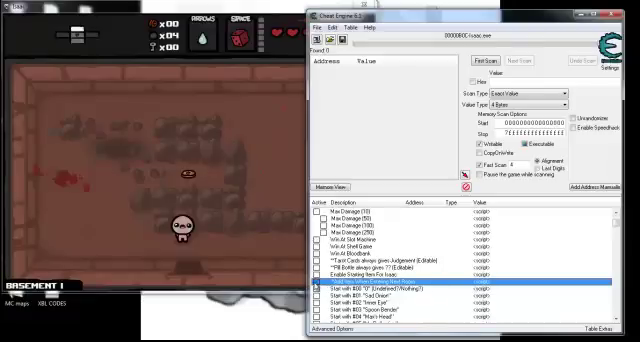
scroll(451, 247, "down", 5)
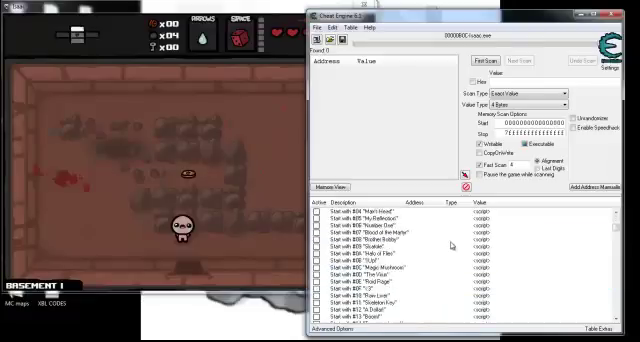
scroll(451, 247, "down", 5)
scroll(451, 247, "up", 12)
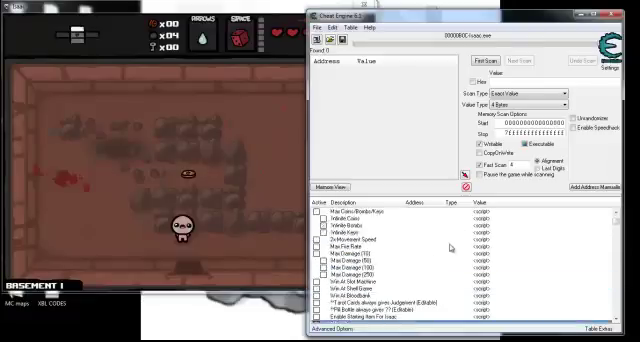
left_click(224, 212)
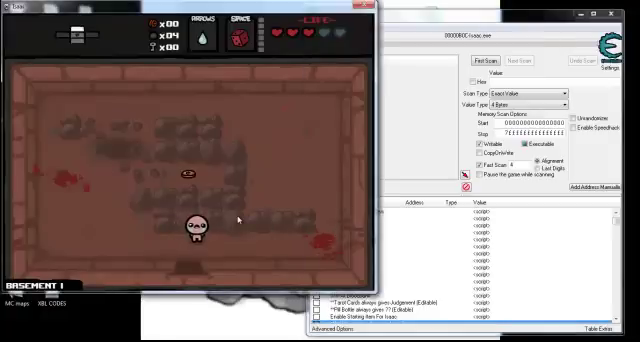
- Walk Isaac through the bottom door and right into the Pride boss room
key("Down")
key("Down")
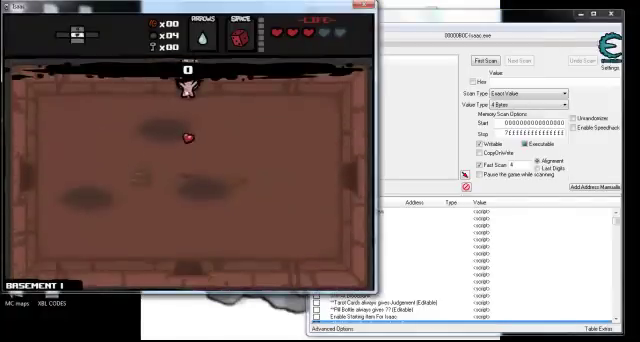
key("Down")
key("Down")
key("Down")
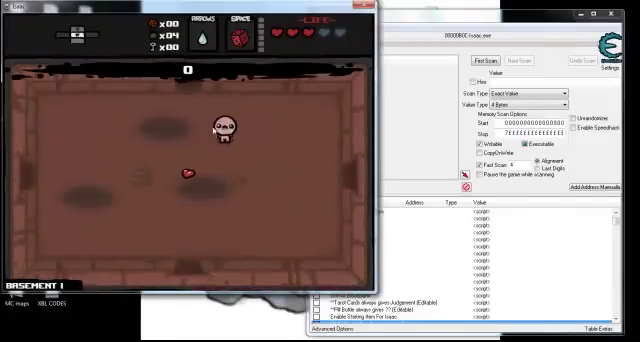
key("Right")
key("Right")
key("Down")
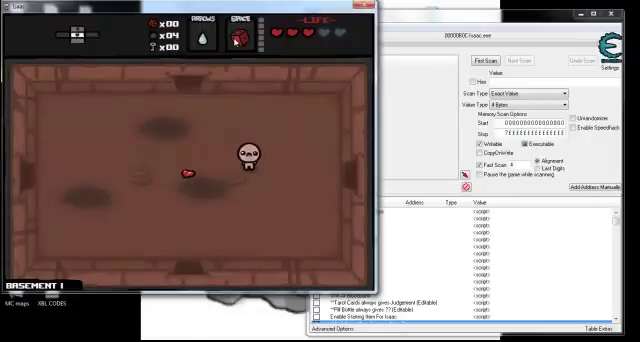
key("Right")
key("Right")
key("Right")
key("Right")
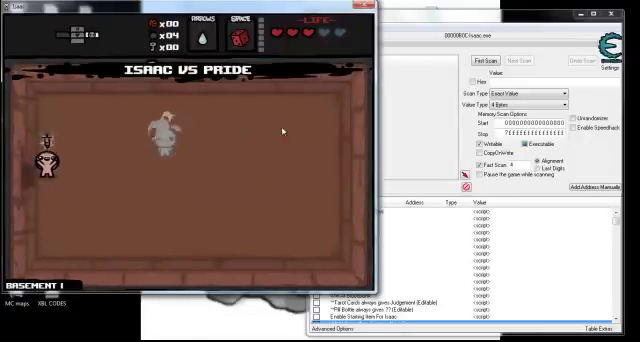
key("Right")
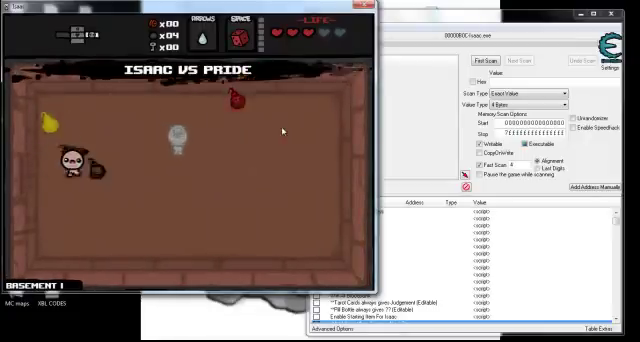
key("Right")
key("Right")
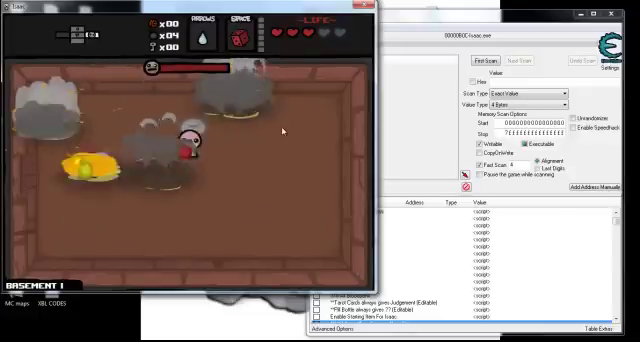
- Shoot and dodge until Pride dies, then collect the XI Strength card and the key
key("Up")
key("Down")
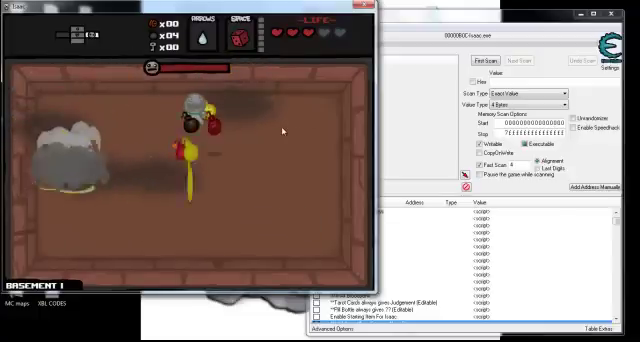
key("a")
key("a")
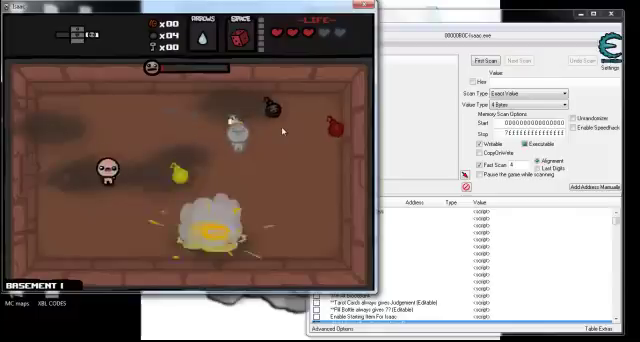
key("Right")
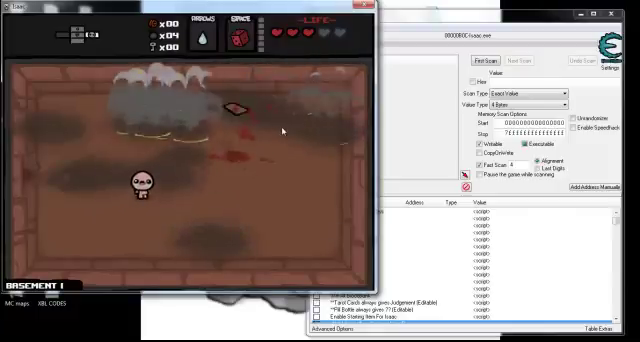
key("d")
key("d")
key("a")
key("a")
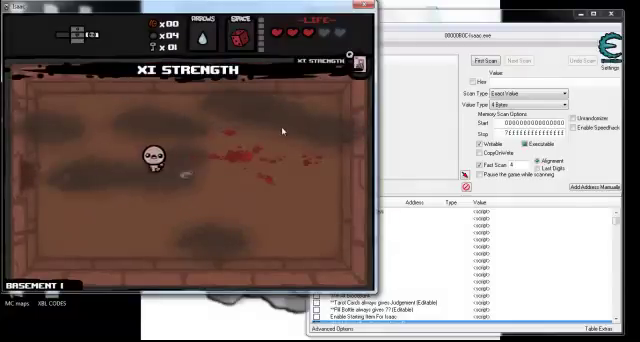
- Activate the 'Start with #82 A Pony' cheat, then return to the game
left_click(603, 296)
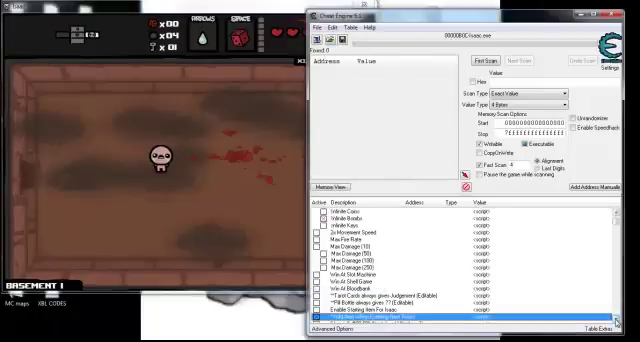
scroll(507, 293, "down", 3)
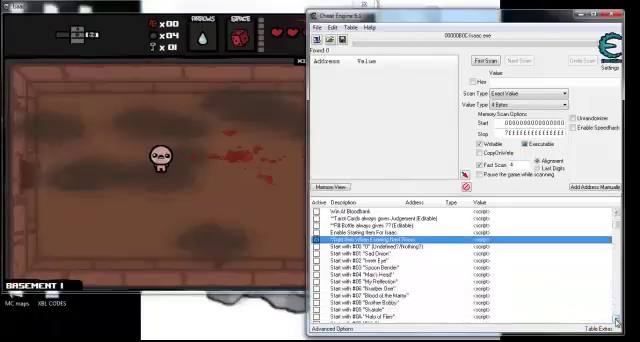
scroll(507, 293, "down", 3)
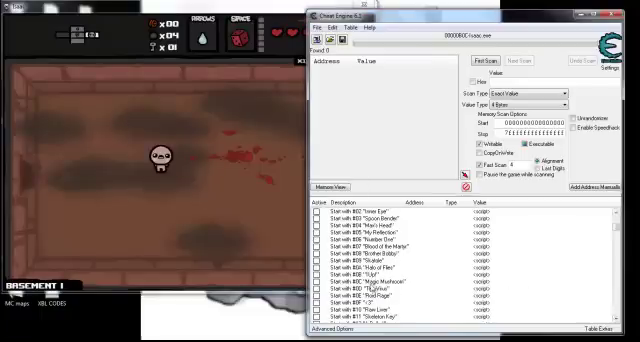
scroll(380, 288, "down", 5)
scroll(380, 288, "down", 5)
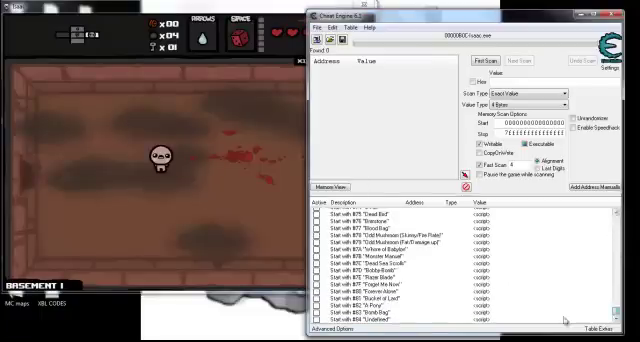
left_click(385, 306)
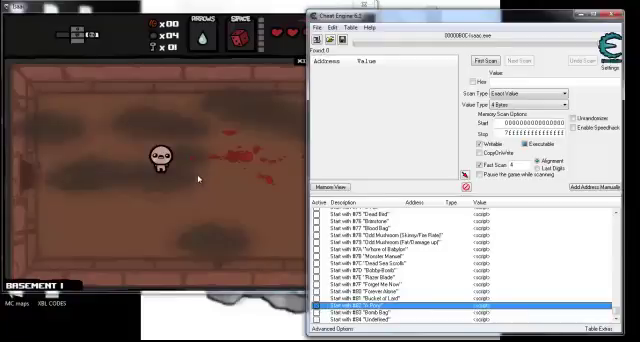
left_click(198, 178)
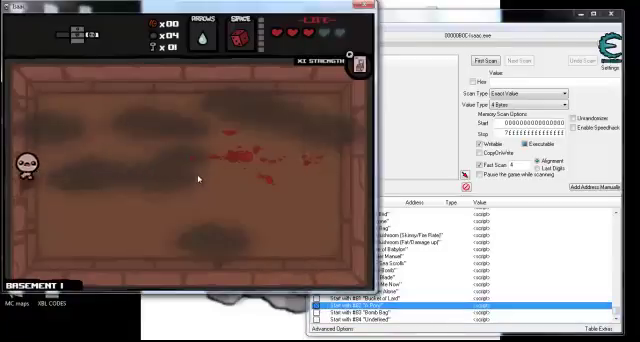
- Walk left into the next room to receive A Pony, then dash between rooms with Space
key("Left")
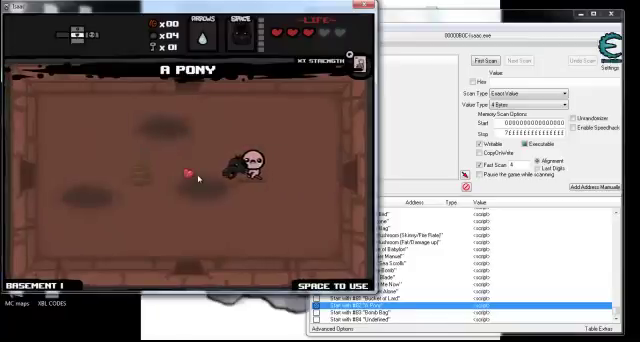
key("space")
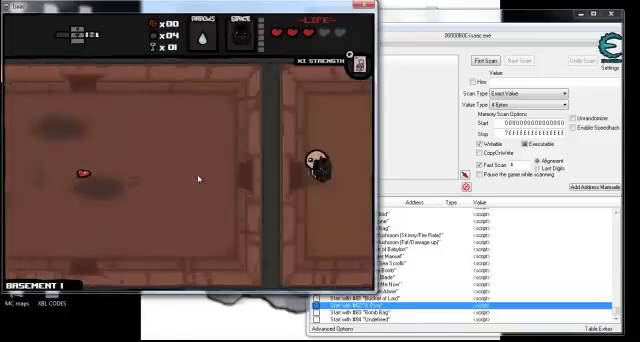
key("space")
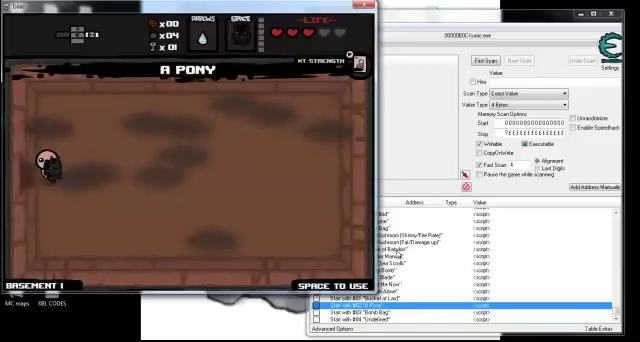
- Switch briefly to Cheat Engine, then bring the Isaac game window back to the front
left_click(500, 250)
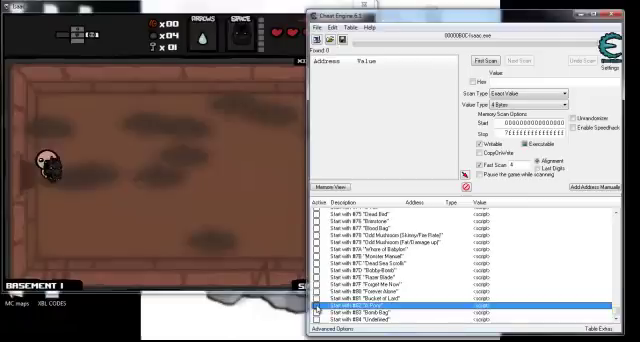
left_click(108, 152)
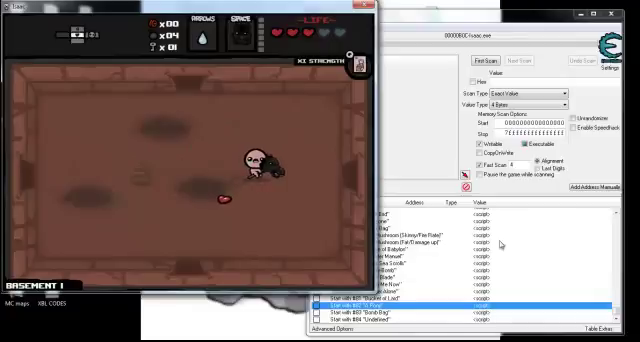
- Switch to Cheat Engine and select the 'Start with #76 Brimstone' cheat
left_click(615, 313)
scroll(385, 310, "up", 2)
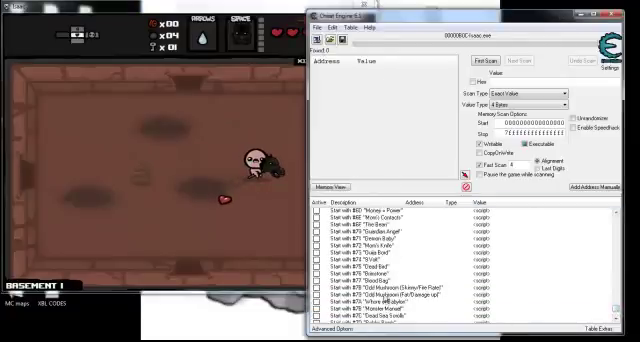
scroll(382, 288, "up", 1)
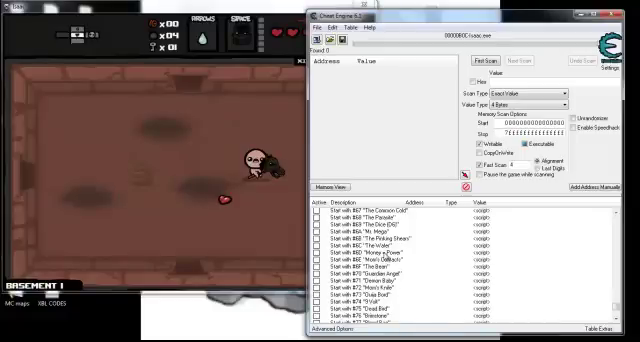
scroll(385, 255, "up", 1)
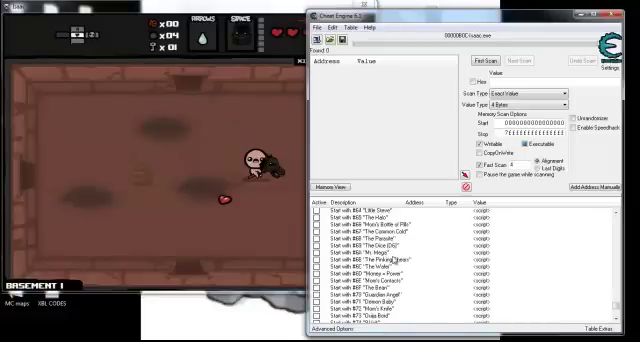
scroll(395, 260, "up", 2)
scroll(396, 255, "up", 1)
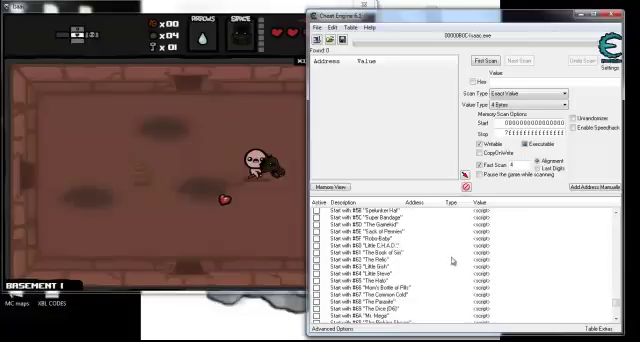
scroll(452, 260, "up", 3)
scroll(450, 260, "down", 3)
scroll(430, 260, "down", 3)
scroll(407, 258, "down", 3)
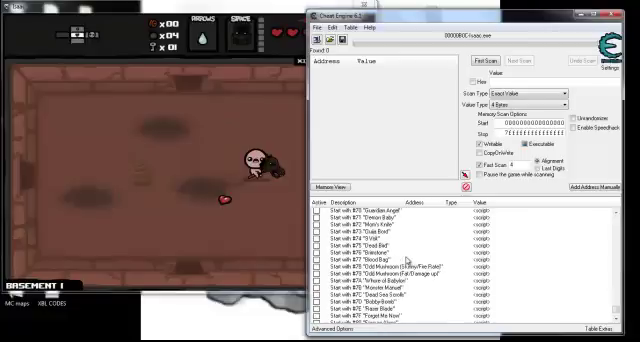
scroll(425, 265, "down", 1)
scroll(435, 275, "down", 1)
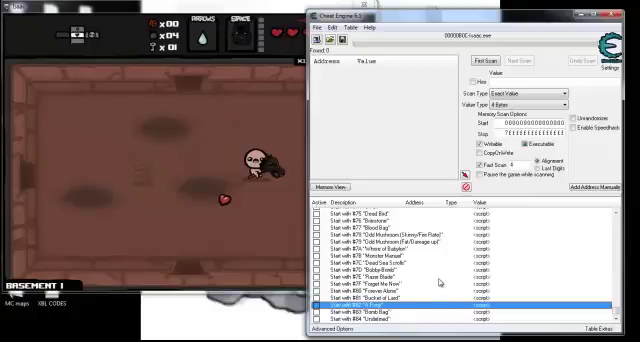
scroll(392, 302, "up", 1)
scroll(395, 290, "up", 2)
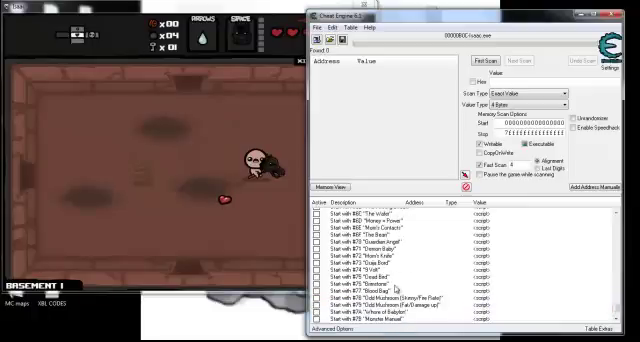
left_click(382, 284)
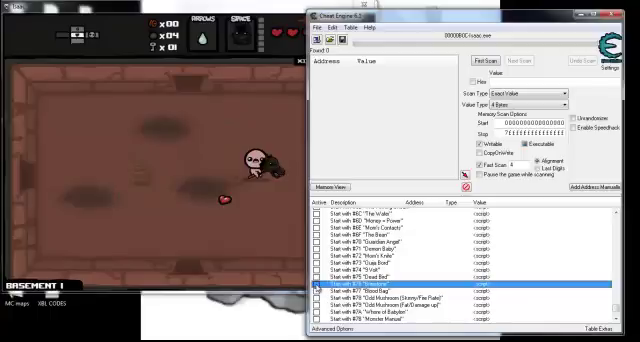
- Back in the game, enter the next room and fire Brimstone lasers at the four enemies
left_click(262, 250)
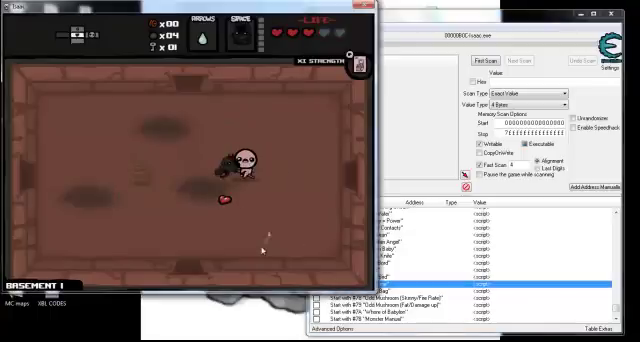
key("a")
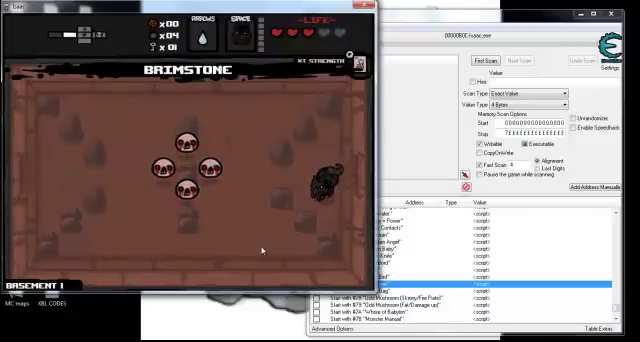
key("s")
key("Left")
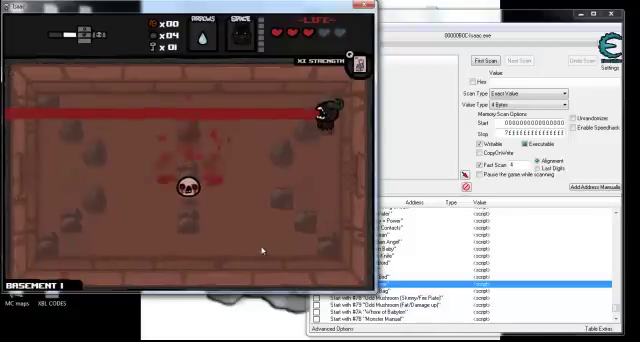
key("Left")
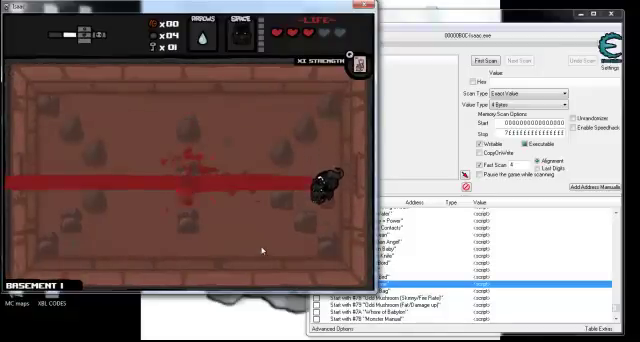
key("w")
key("w")
- Walk through the left door and fire lasers leftward to grab the item
key("a")
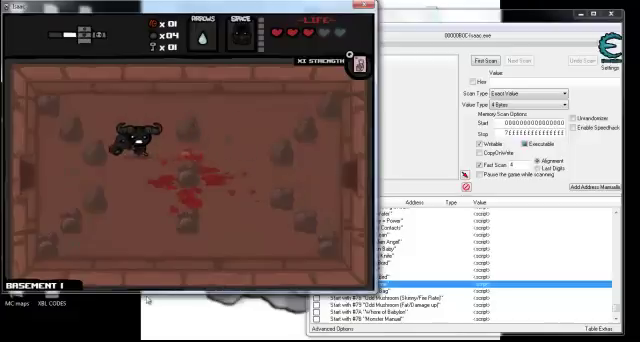
key("a")
key("a")
key("a")
key("a")
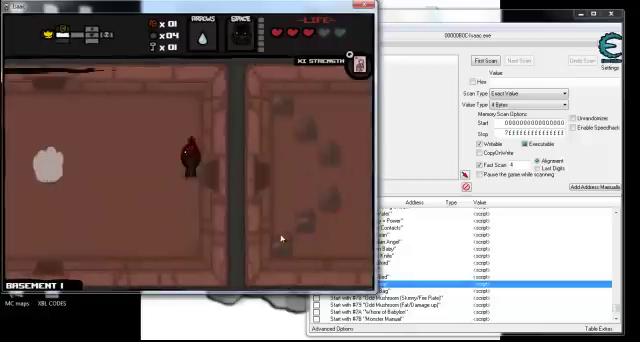
key("a")
key("s")
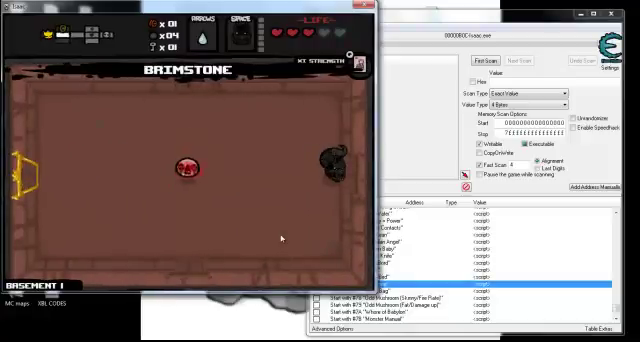
key("a")
key("Left")
key("a")
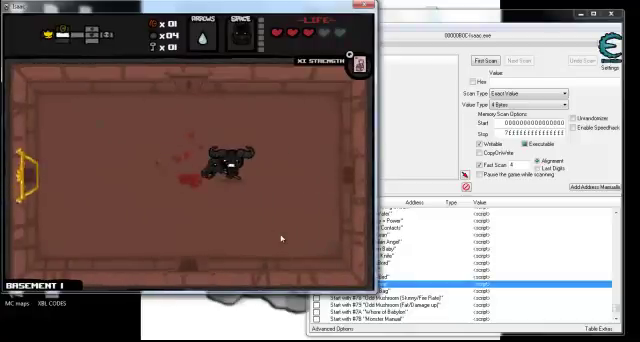
key("a")
key("a")
key("a")
key("a")
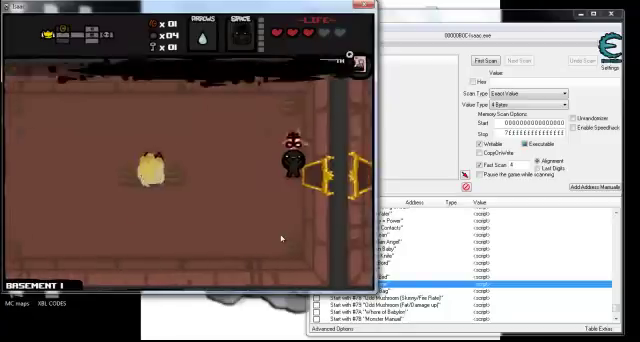
- Grab the Charm of the Vampire, exit right, and return to Cheat Engine
key("a")
key("a")
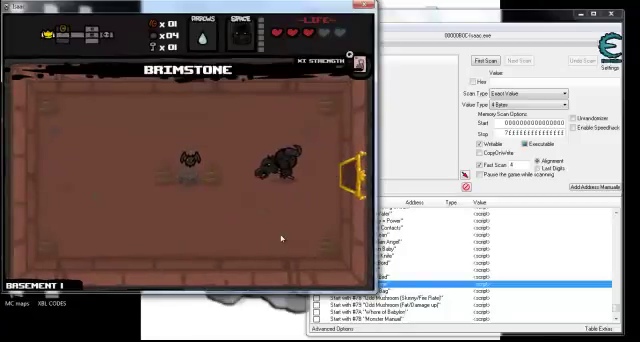
key("Left")
key("a")
key("a")
key("a")
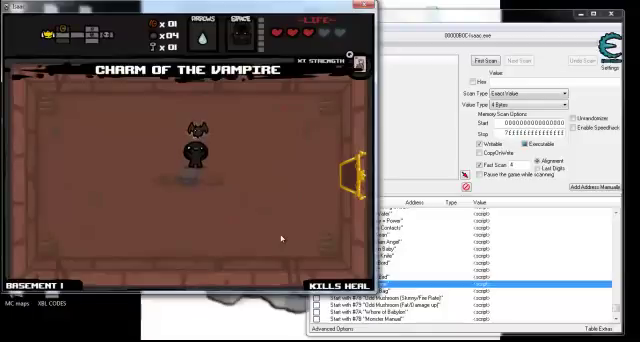
key("d")
key("d")
key("d")
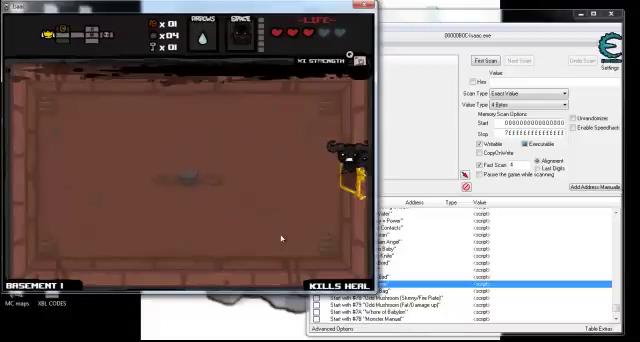
key("d")
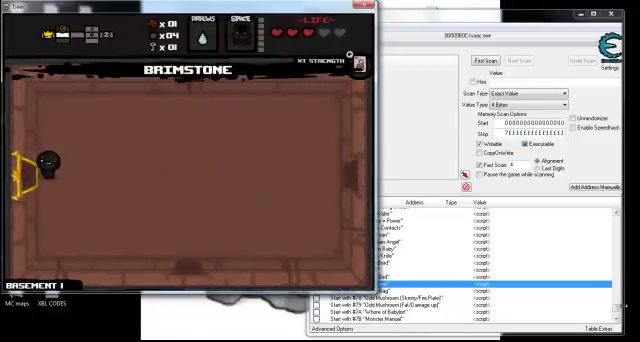
key("alt+Tab")
scroll(357, 256, "up", 3)
scroll(357, 256, "up", 3)
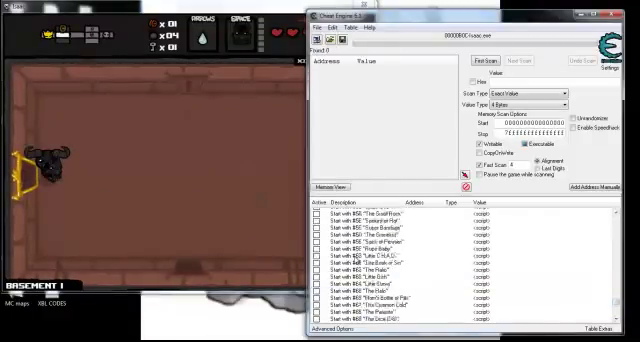
scroll(357, 256, "down", 2)
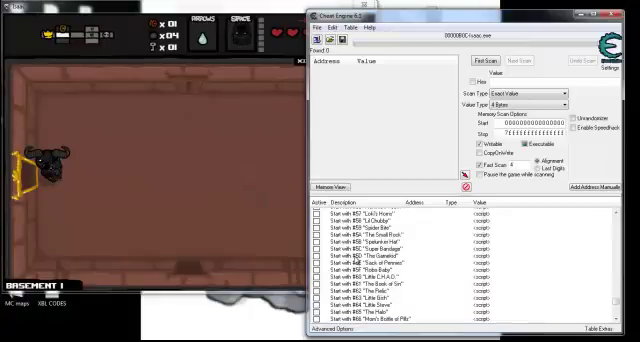
scroll(412, 261, "up", 3)
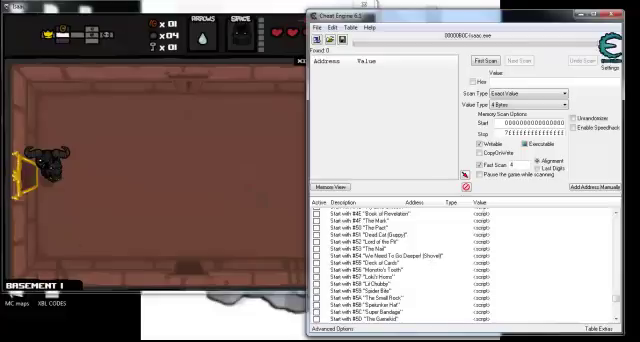
- Open the Windows Start menu from Cheat Engine
key("super")
type("ch")
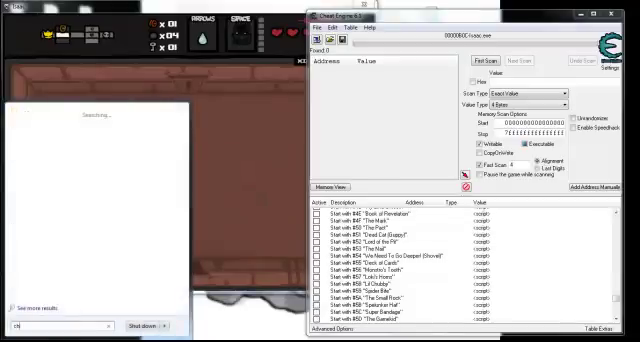
type("ea")
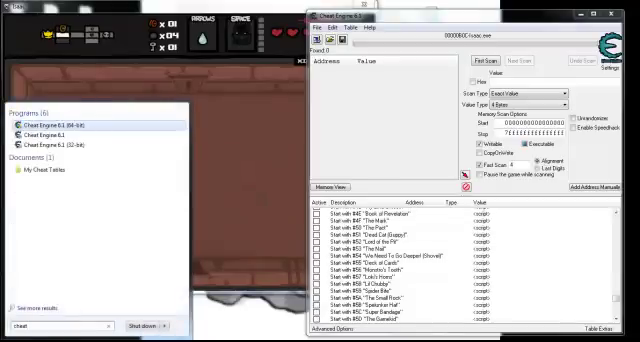
type("t")
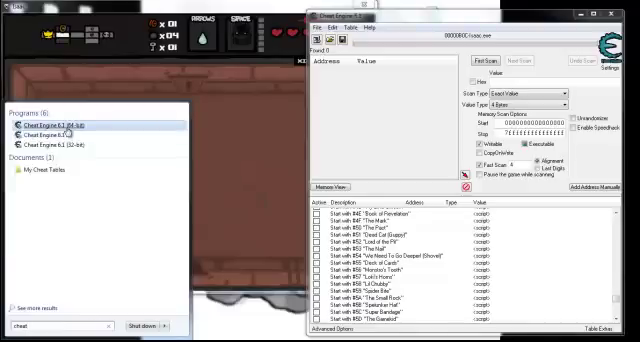
- Launch Cheat Engine 6.1 (64-bit) from the Start menu search results
left_click(50, 135)
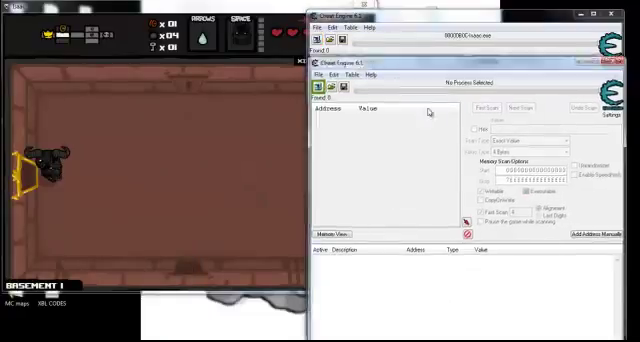
- Attach the second Cheat Engine window to 00000B0C-isaac.exe and position it beside the game
left_click_drag(400, 62, 450, 7)
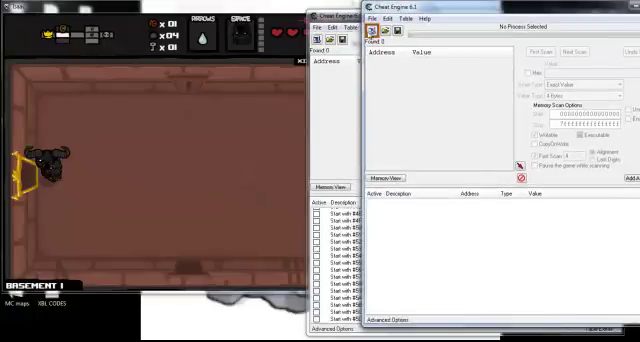
left_click(350, 166)
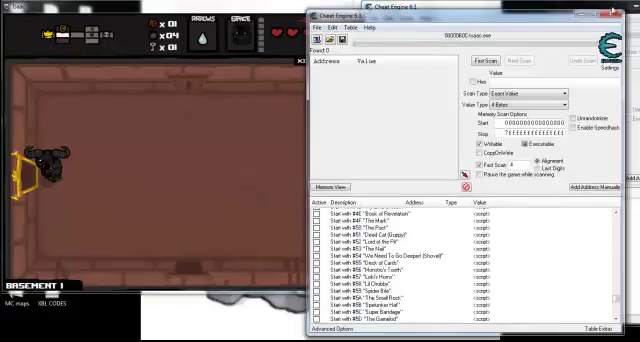
left_click(371, 40)
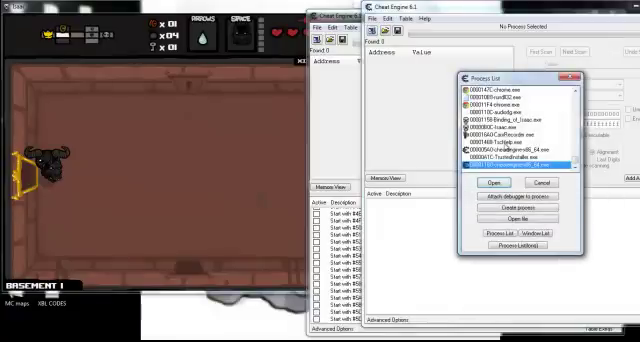
double_click(494, 127)
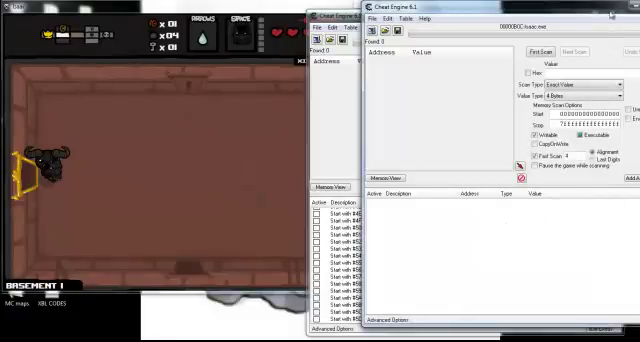
mouse_move(420, 7)
left_mouse_down()
mouse_move(310, 24)
mouse_move(338, 15)
left_mouse_up()
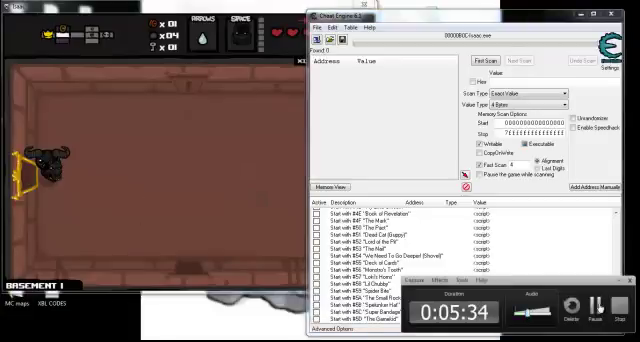
- Walk Isaac up through the top door to pick up Brimstone
left_click(163, 138)
key("Right")
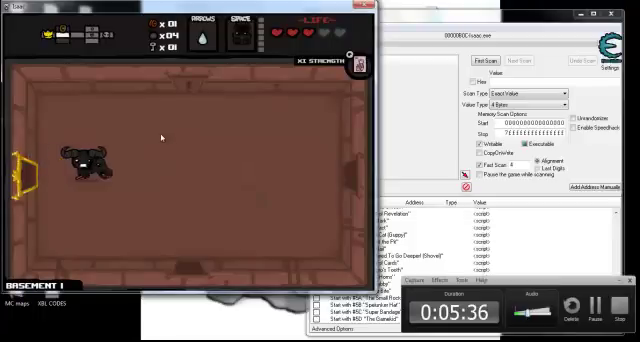
key("Up")
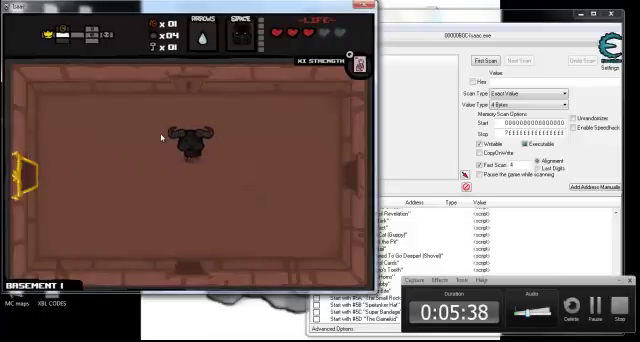
key("Up")
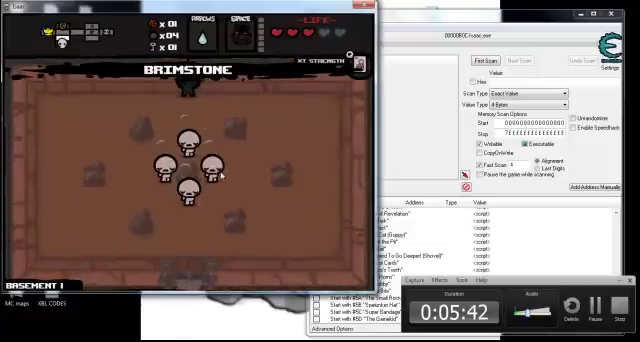
- Dodge the pale enemies by moving around the rock-filled room
key("Left")
key("Down")
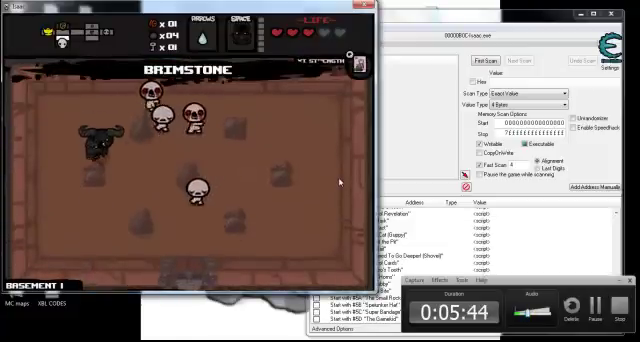
key("Left")
key("Down")
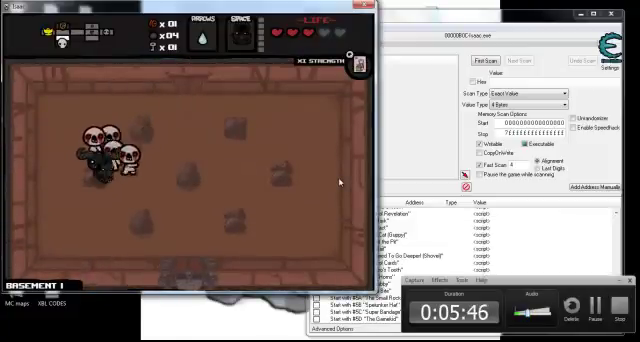
key("Right")
key("Up")
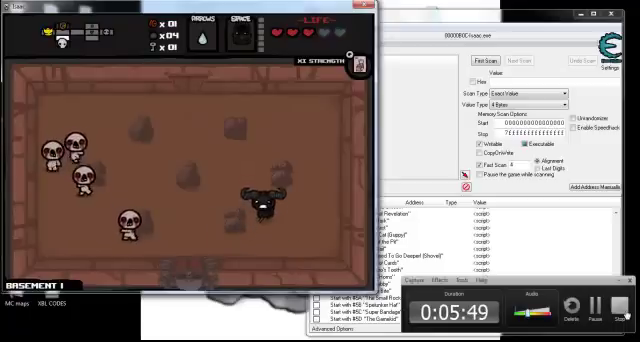